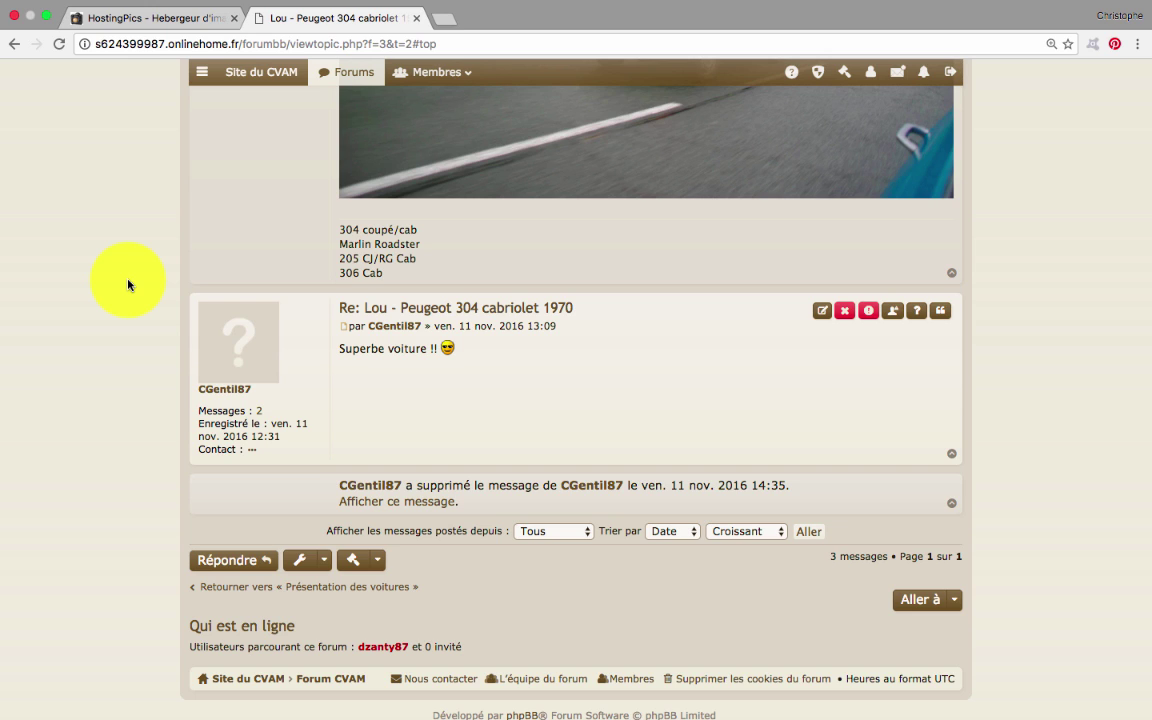
Switch to the HostingPics page and select the file 304_cab_70_1.jpg as the first image for upload
click(157, 18)
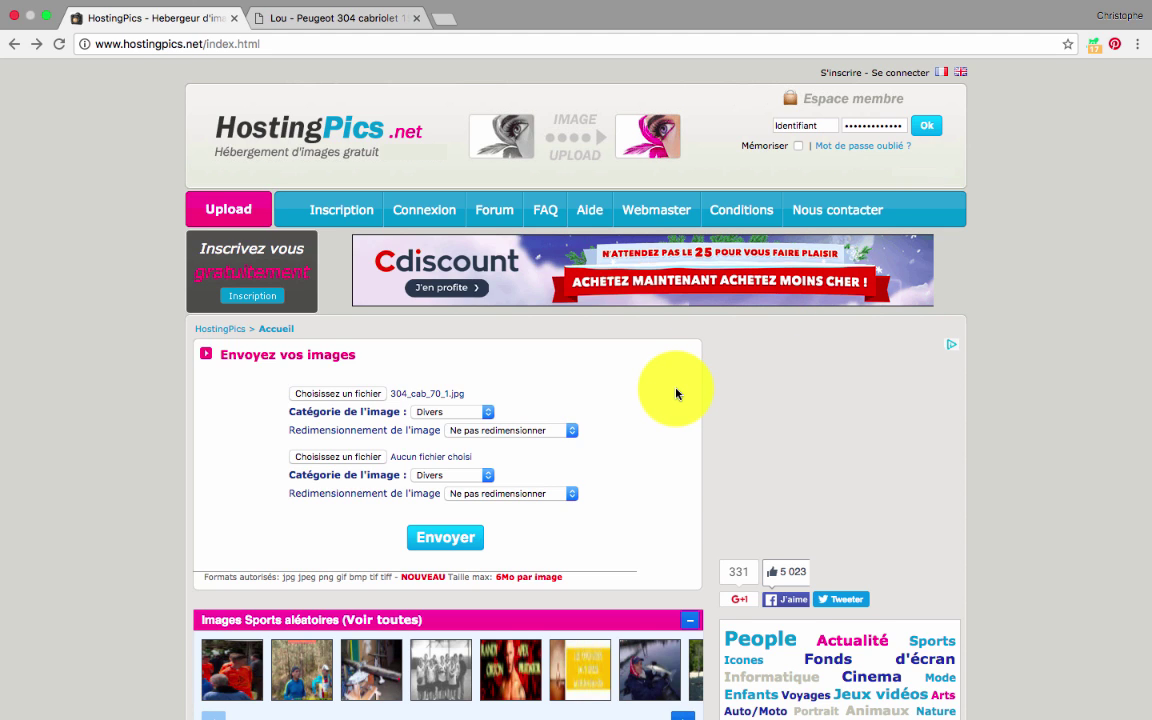
click(338, 396)
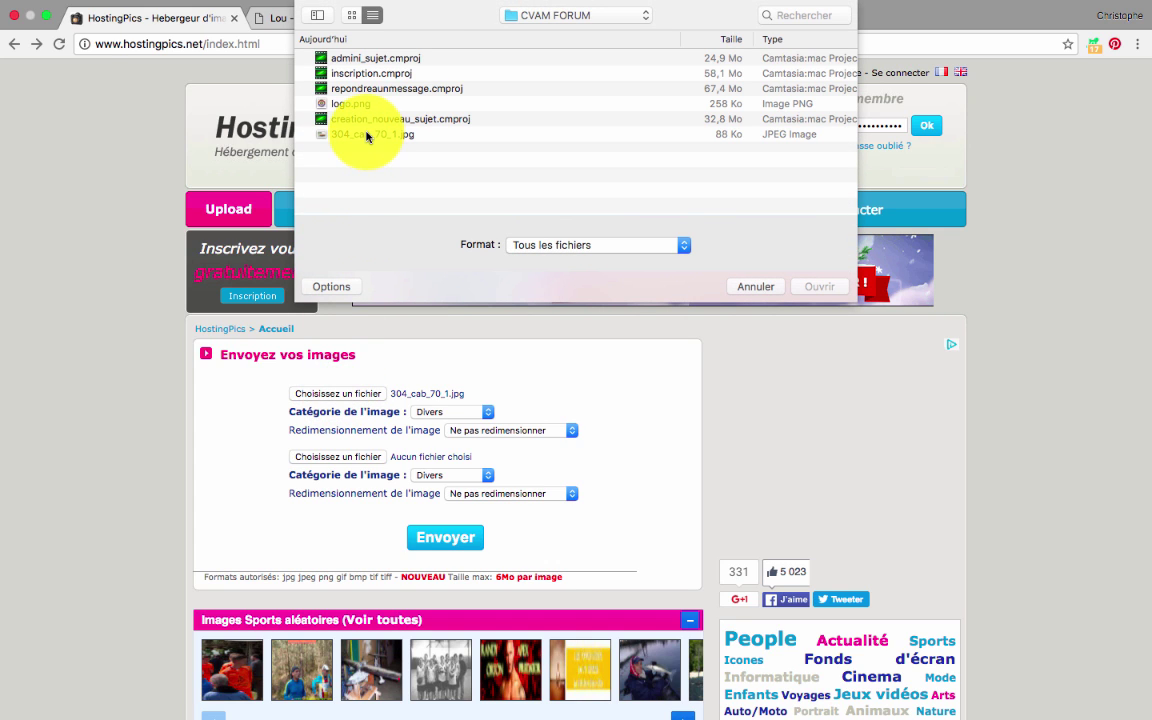
click(367, 139)
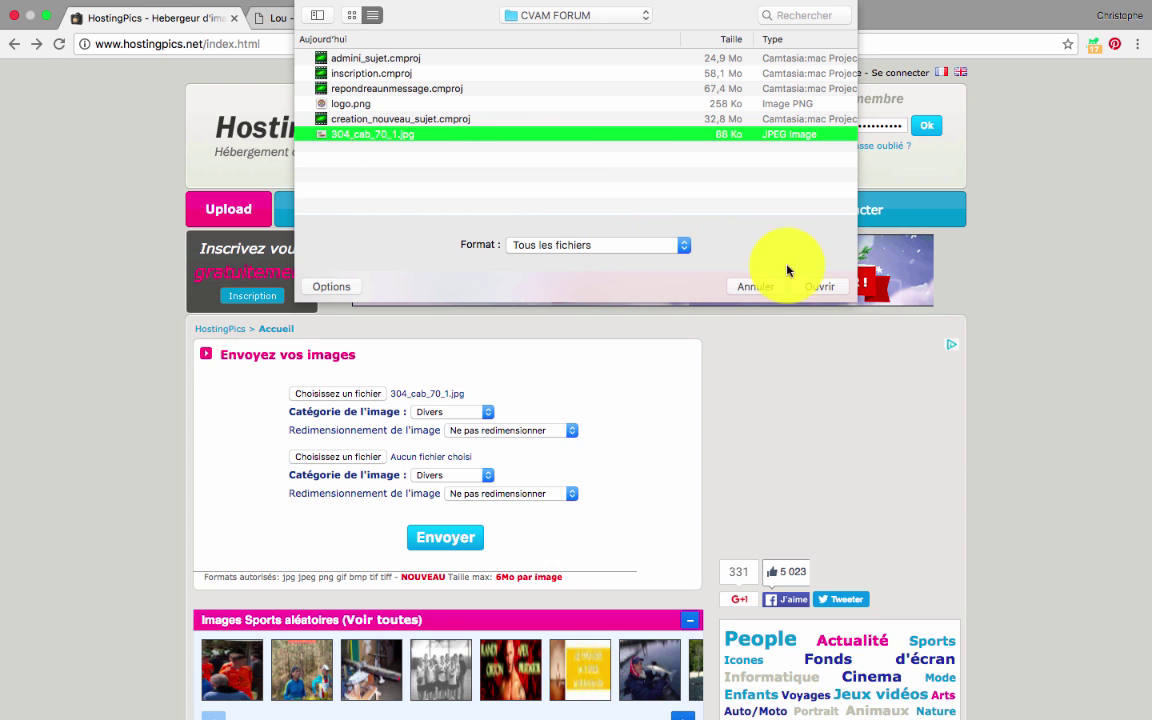
click(822, 286)
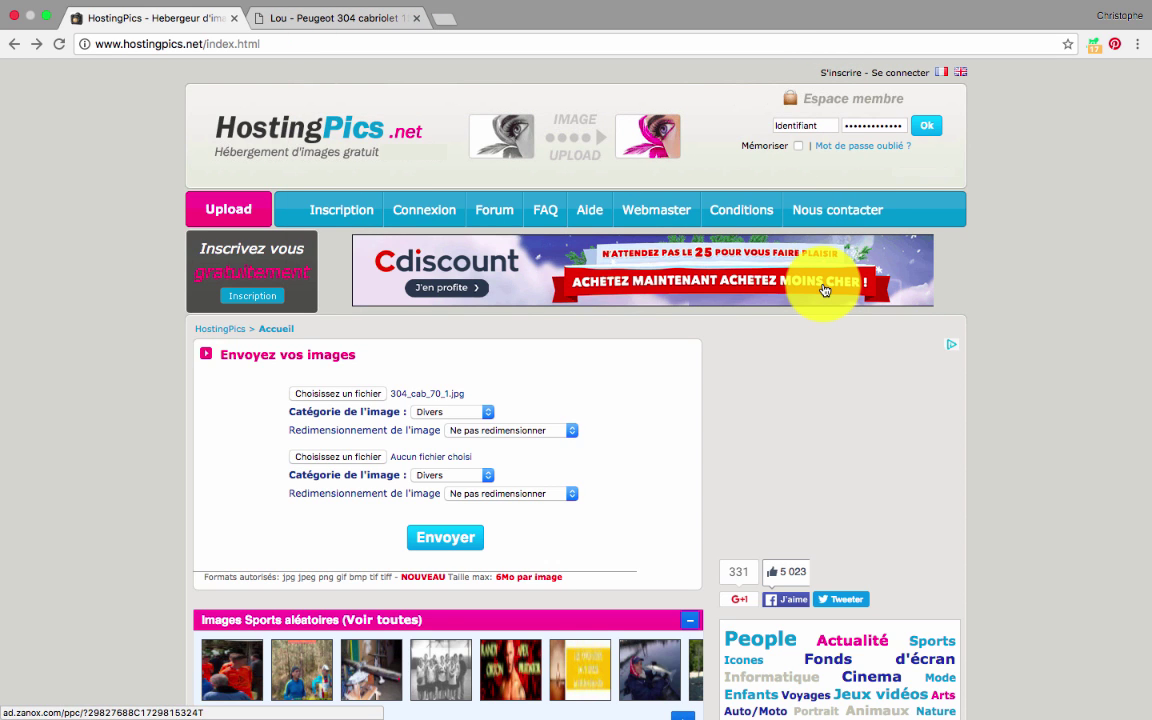
Set the first image's resizing option to 320x240 (Forum / Blogs) and upload it
click(516, 430)
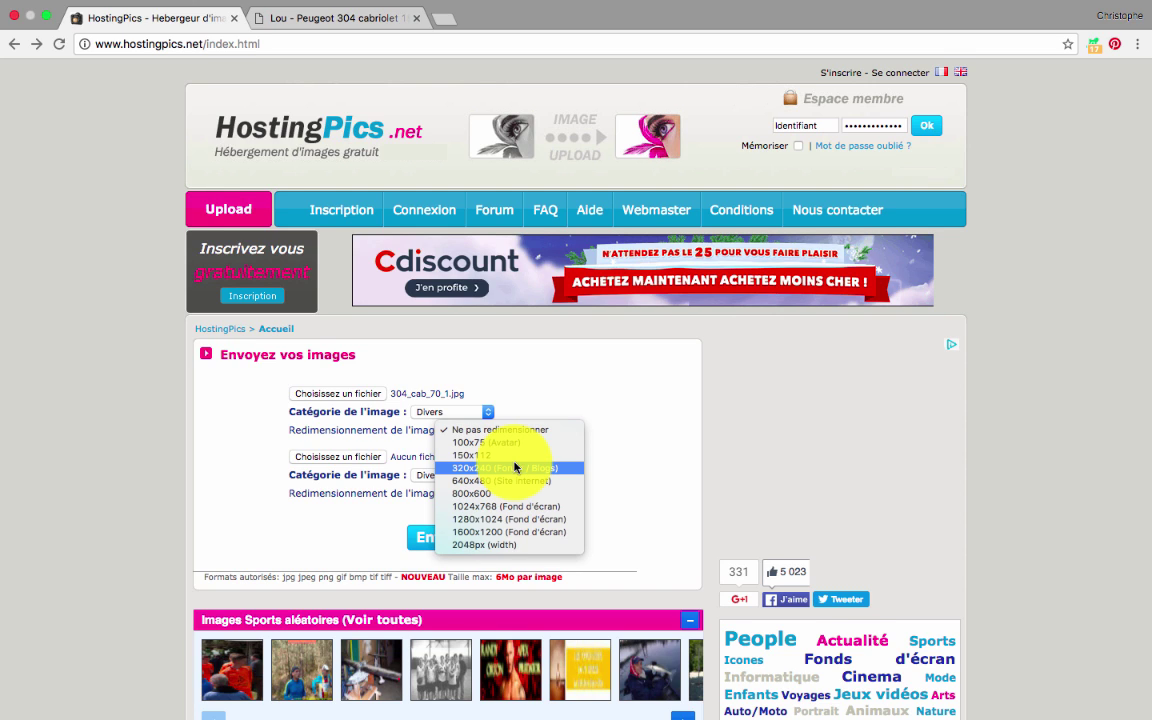
click(515, 467)
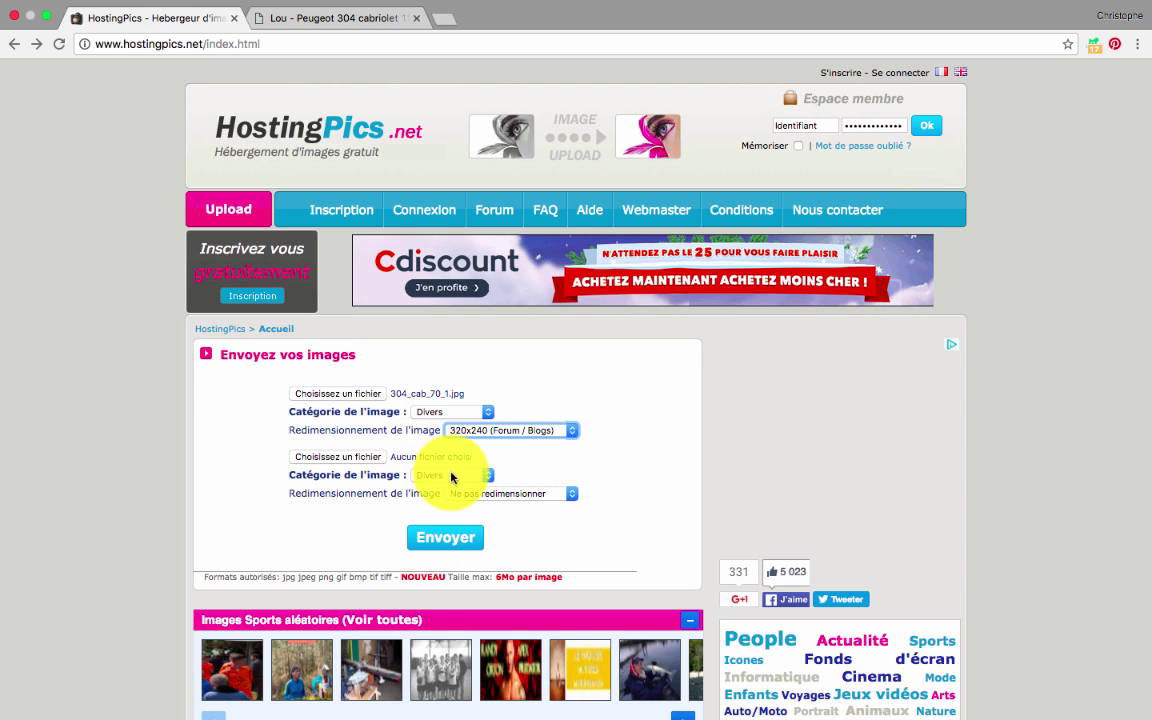
click(436, 539)
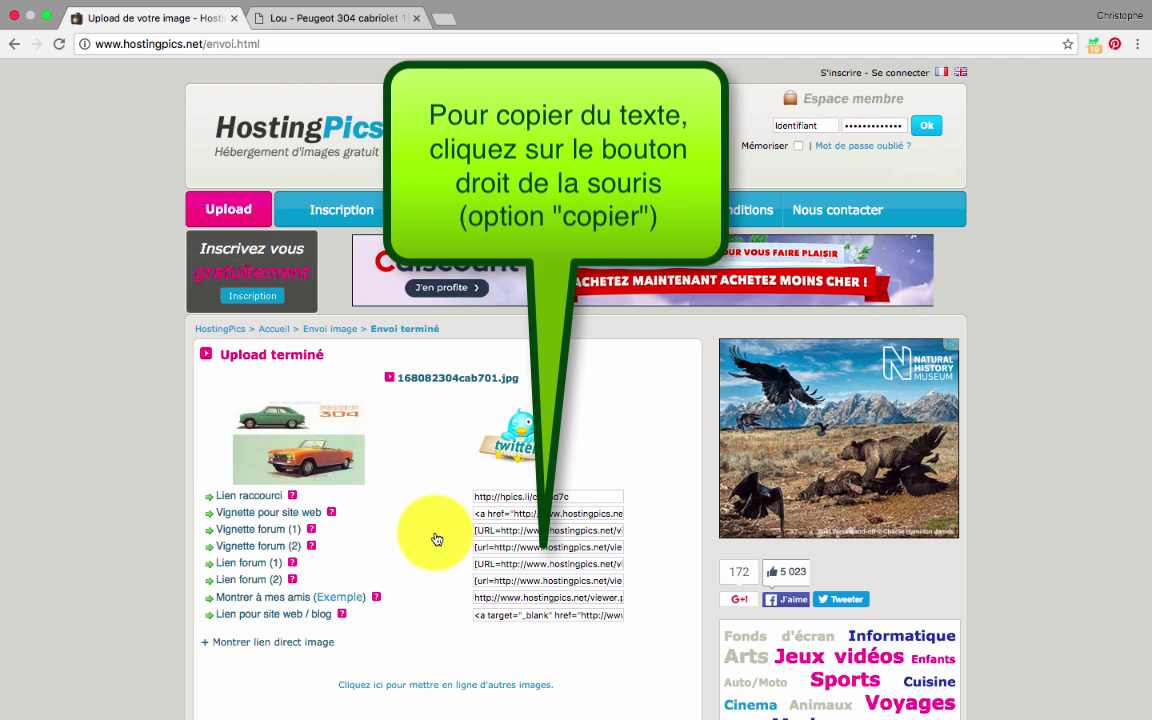
Copy the "Lien forum (1)" code of the uploaded image
click(487, 562)
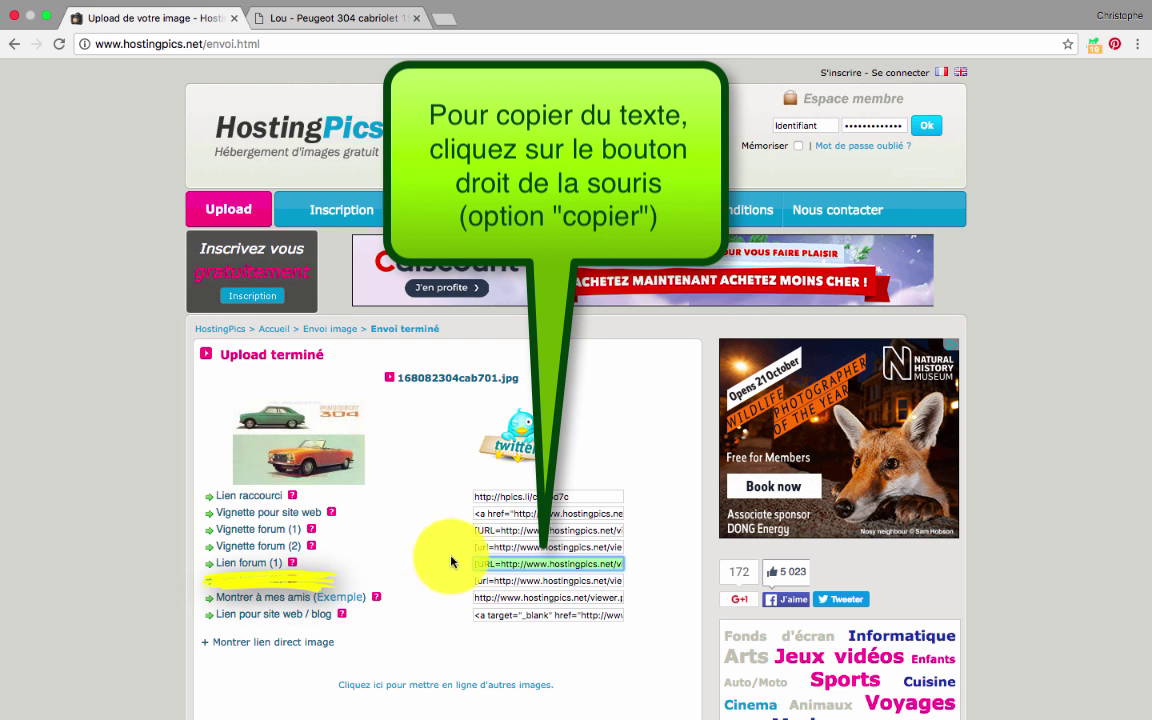
right_click(495, 561)
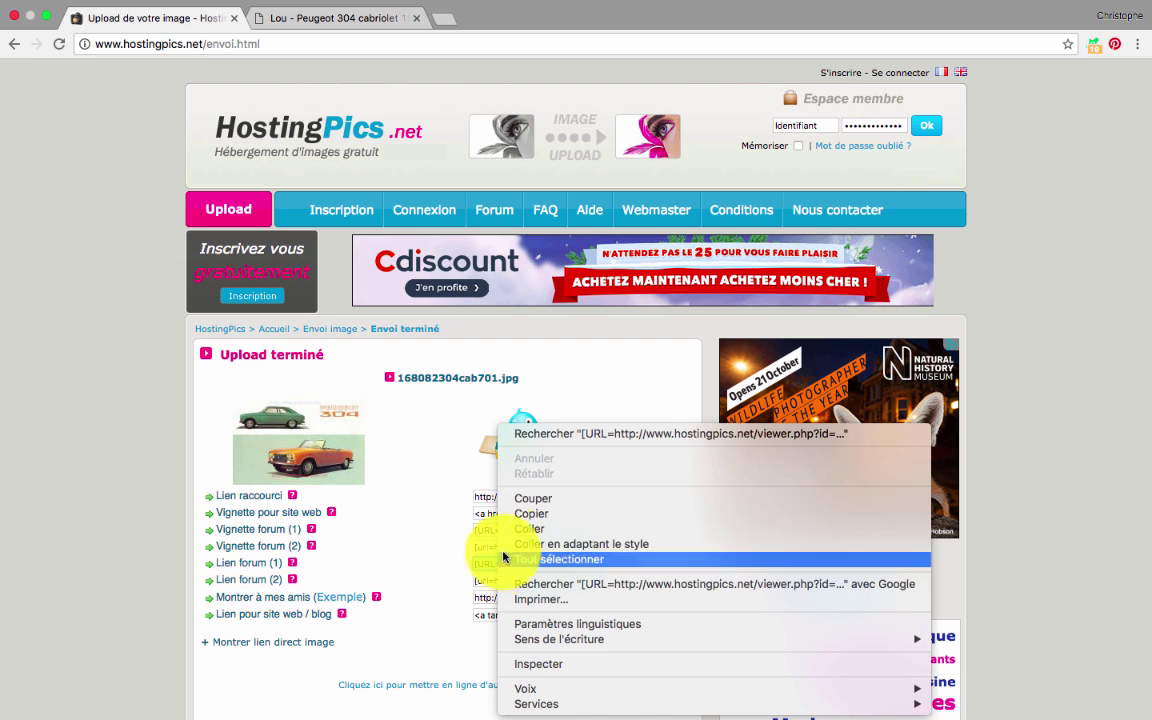
click(520, 514)
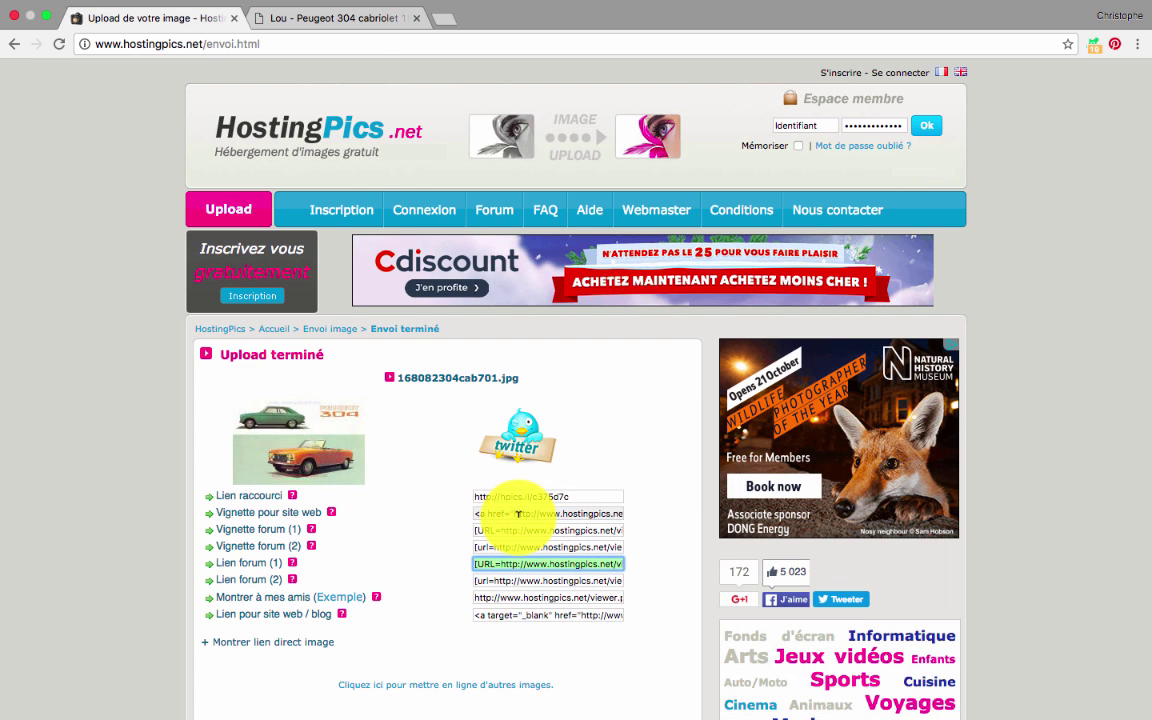
Switch to the CVAM forum, start a reply to the Peugeot 304 cabriolet 1970 topic and write "Bonjour," followed by a blank line
click(349, 20)
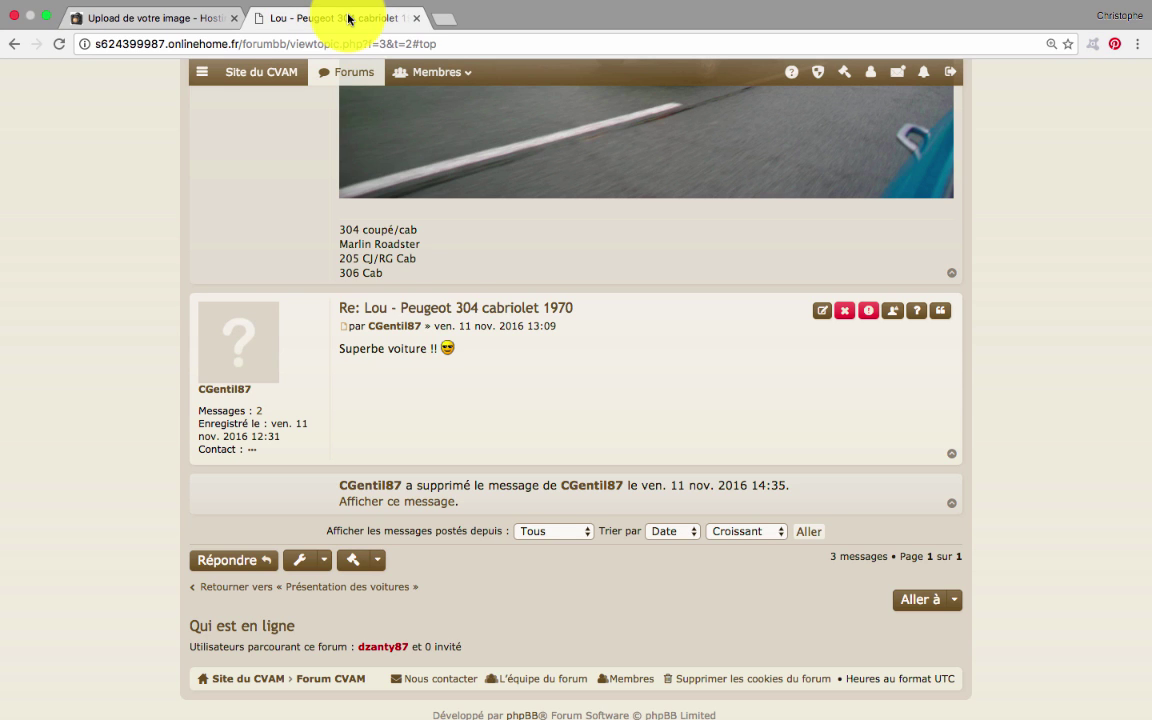
scroll(461, 378, up, 1)
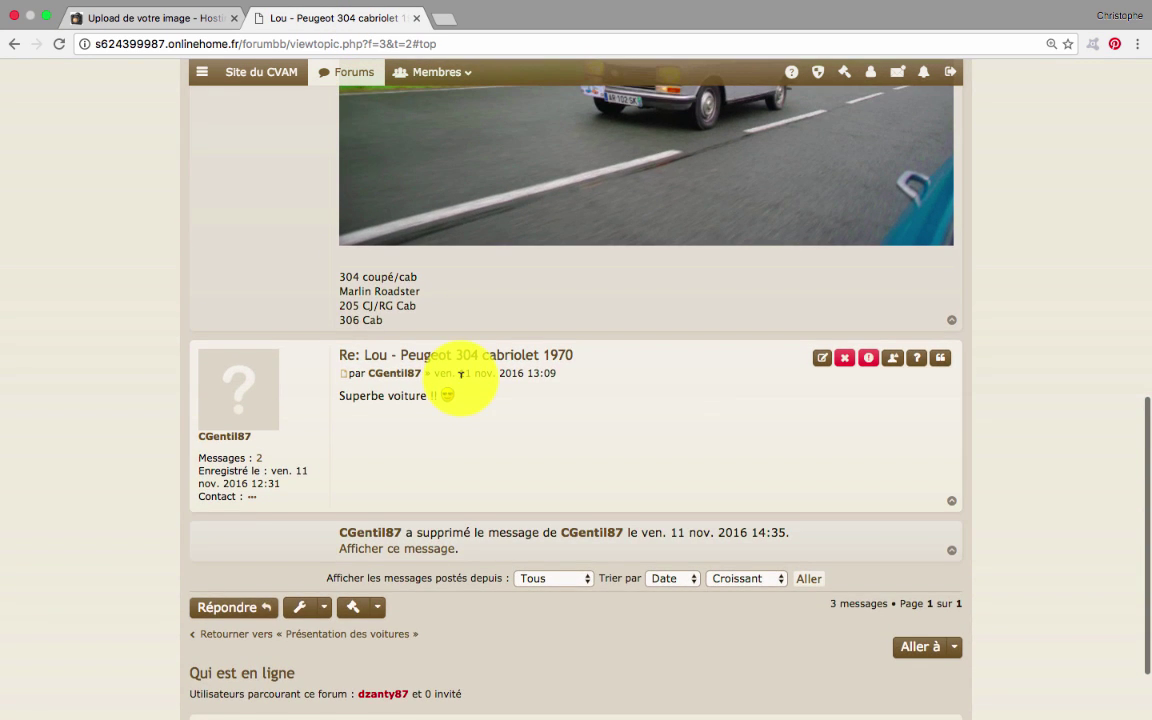
scroll(461, 374, down, 1)
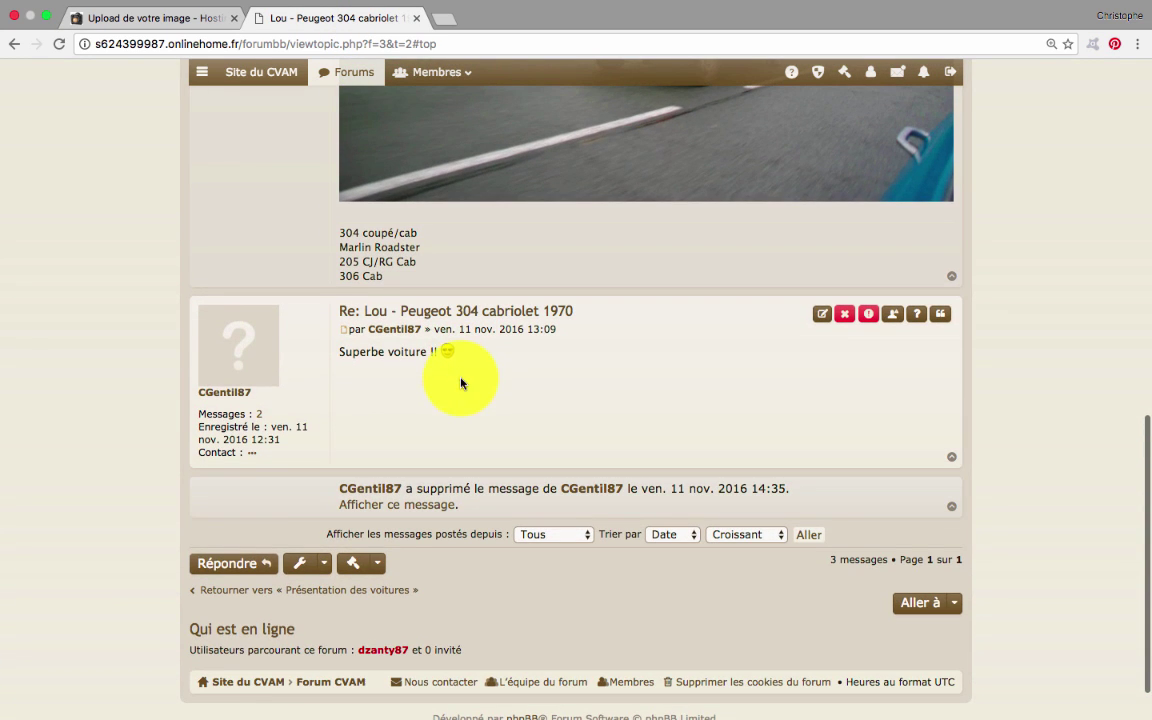
click(243, 564)
click(263, 635)
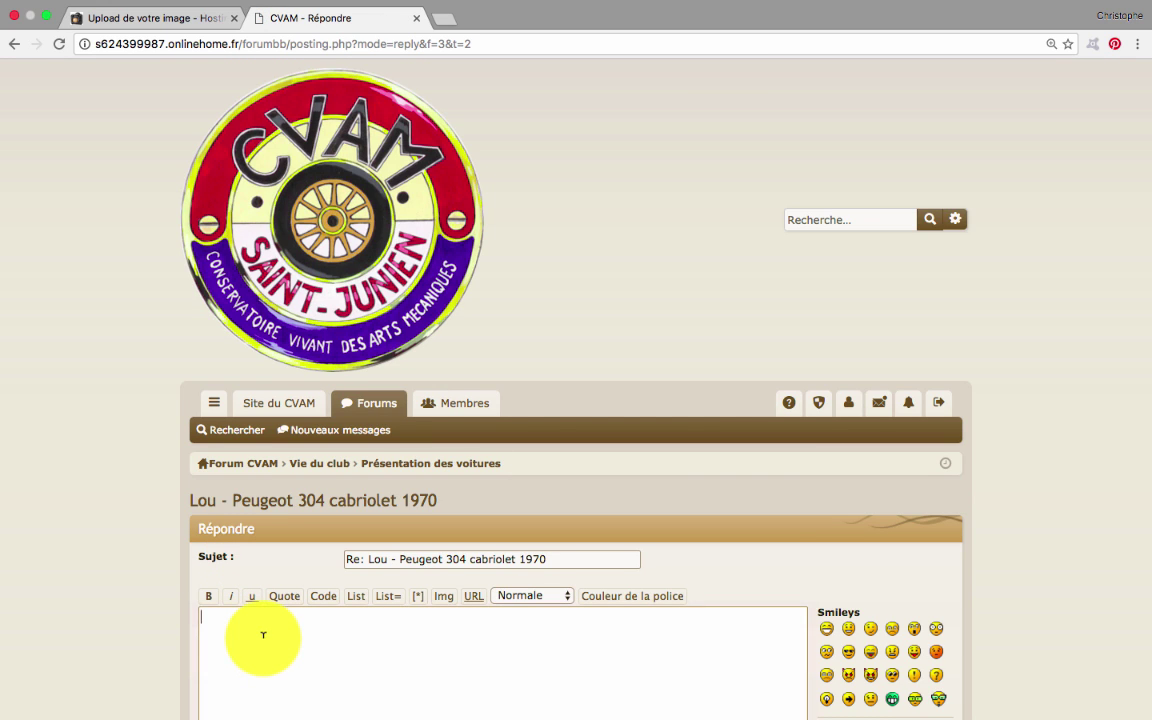
text(Bon)
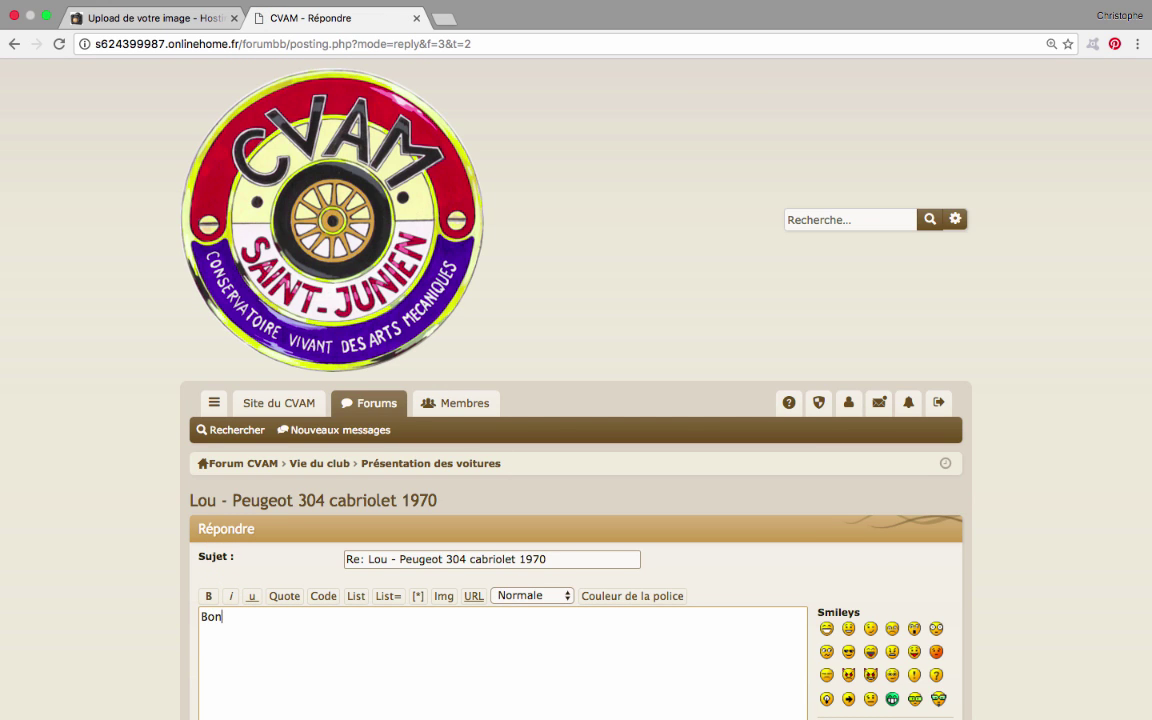
text(jour,)
key(Return)
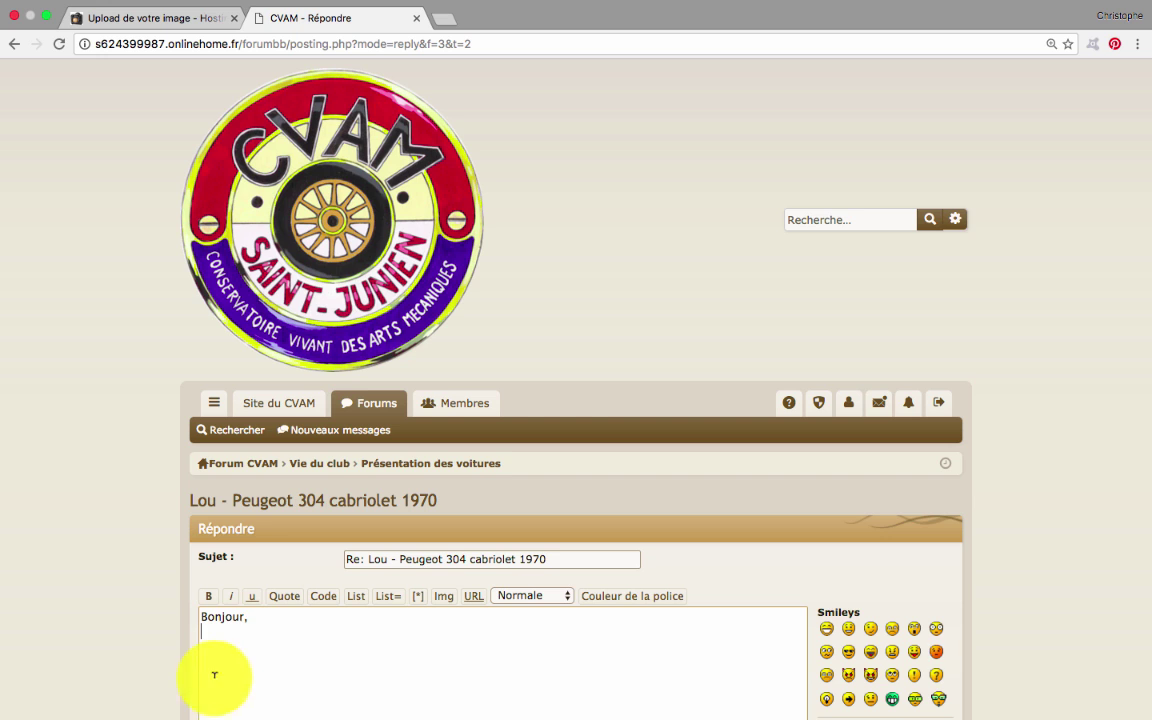
key(Return)
Paste the copied image code below the greeting, separated by a blank line, and preview the reply
scroll(265, 666, down, 2)
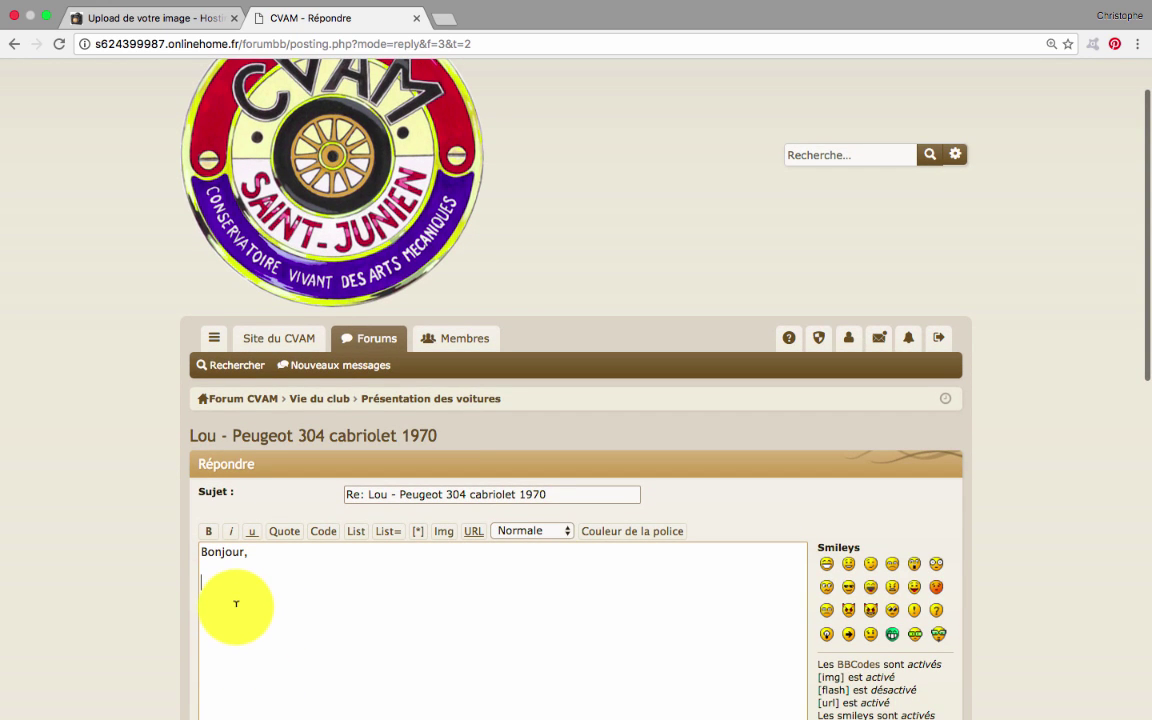
right_click(237, 611)
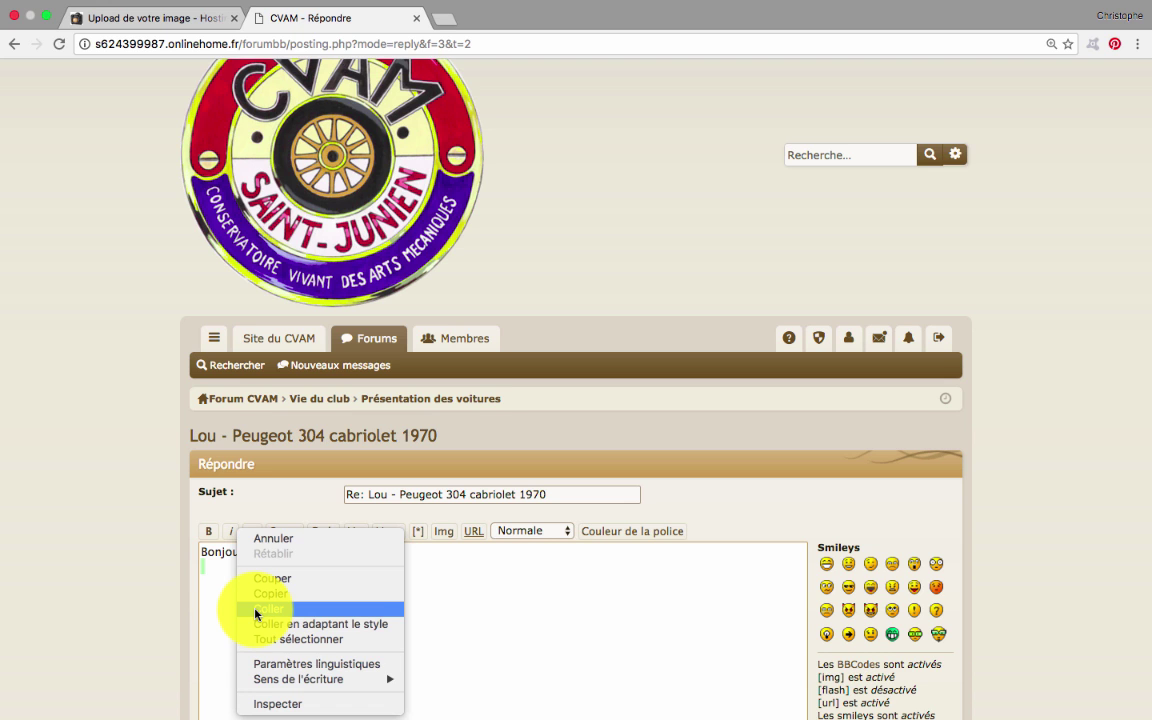
click(257, 610)
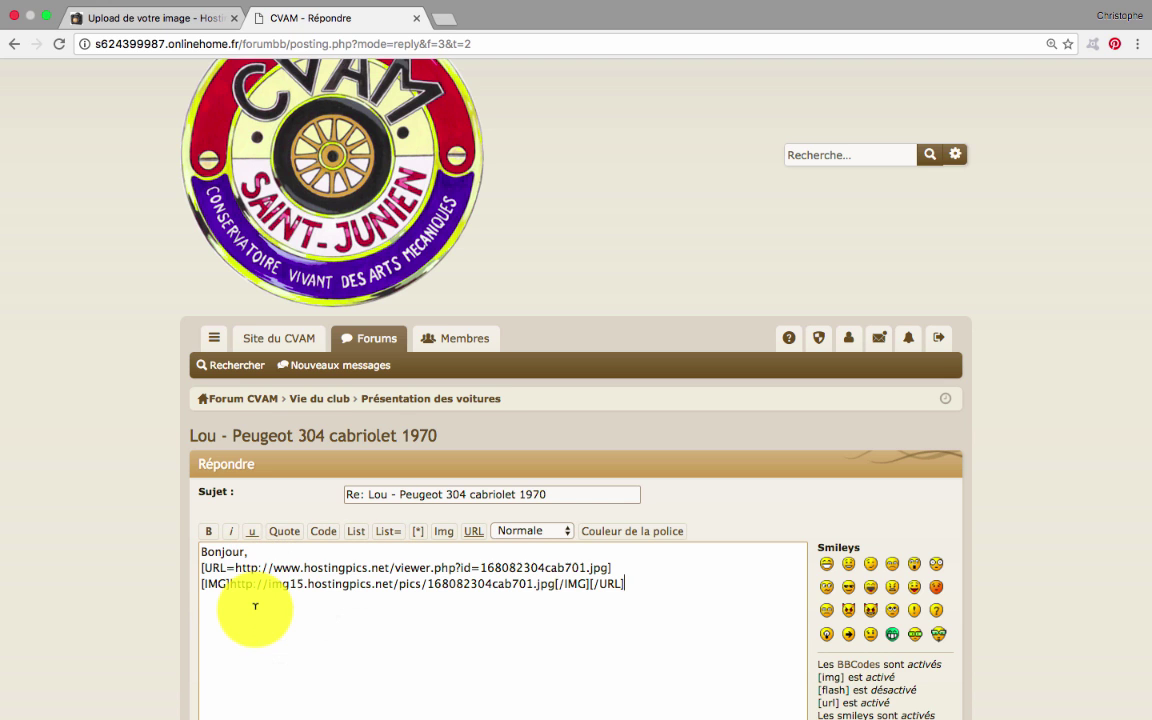
click(270, 548)
key(Return)
scroll(483, 620, down, 4)
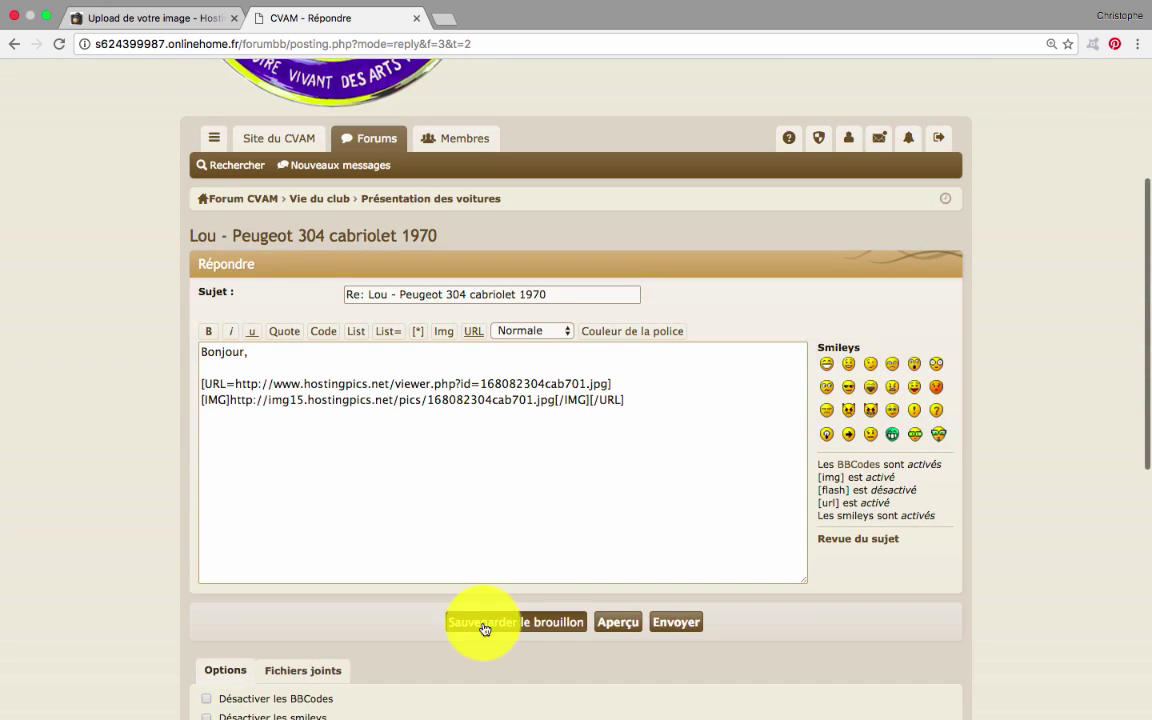
click(618, 622)
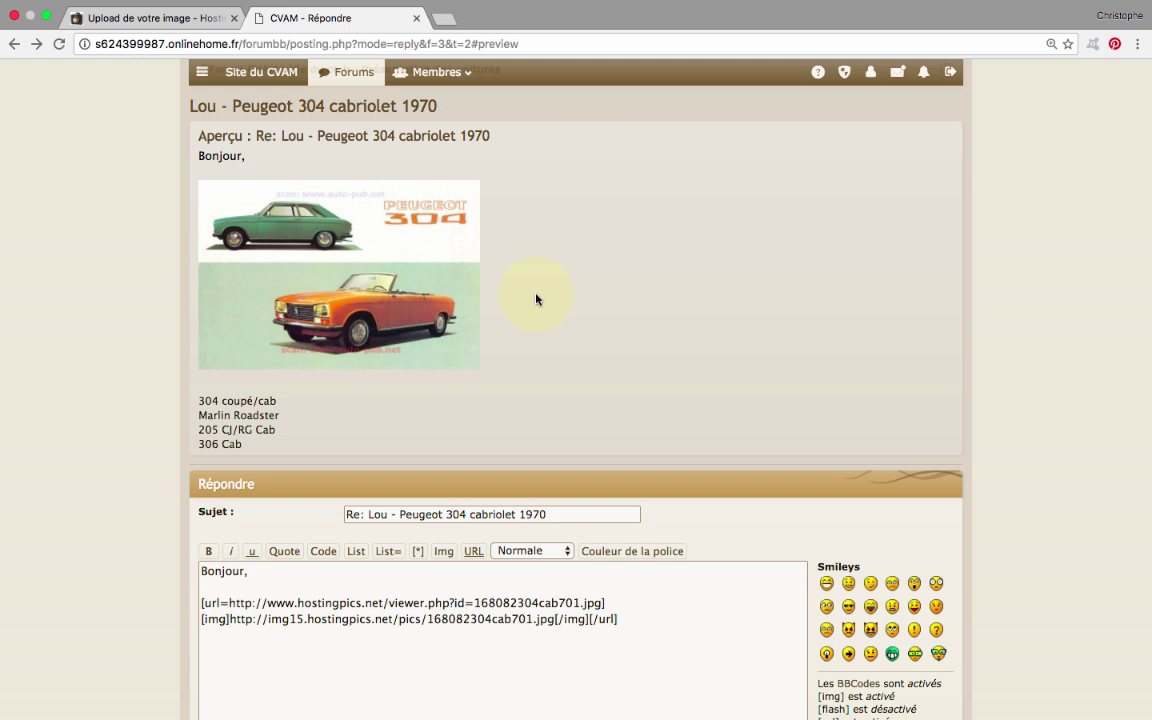
Add the sentence "J'ai trouvé cette publicité." below the image code, separated by a blank line
click(627, 618)
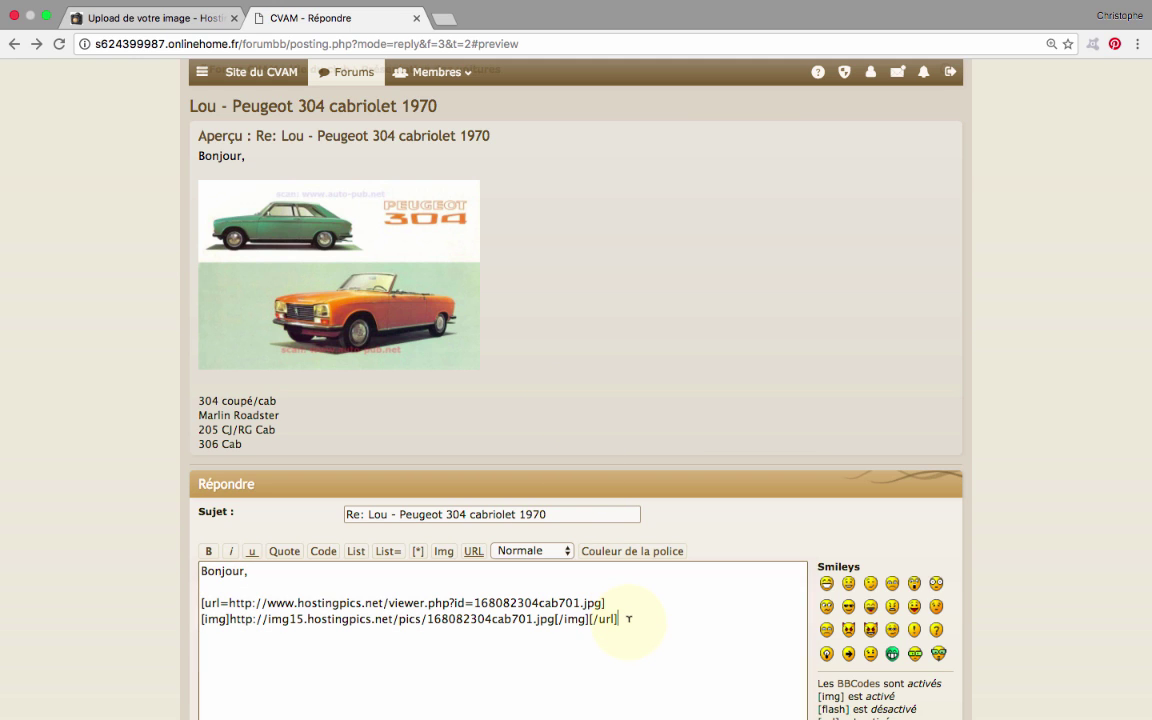
key(Return)
key(Return)
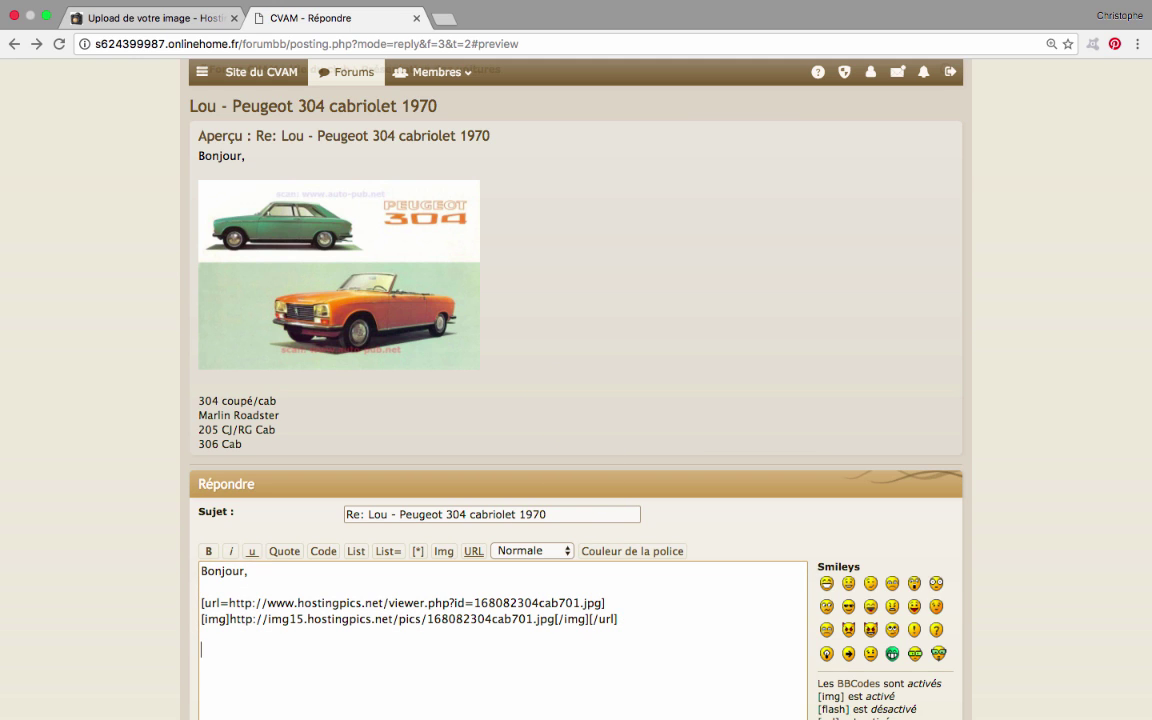
text(J'ai trouvé cette publici)
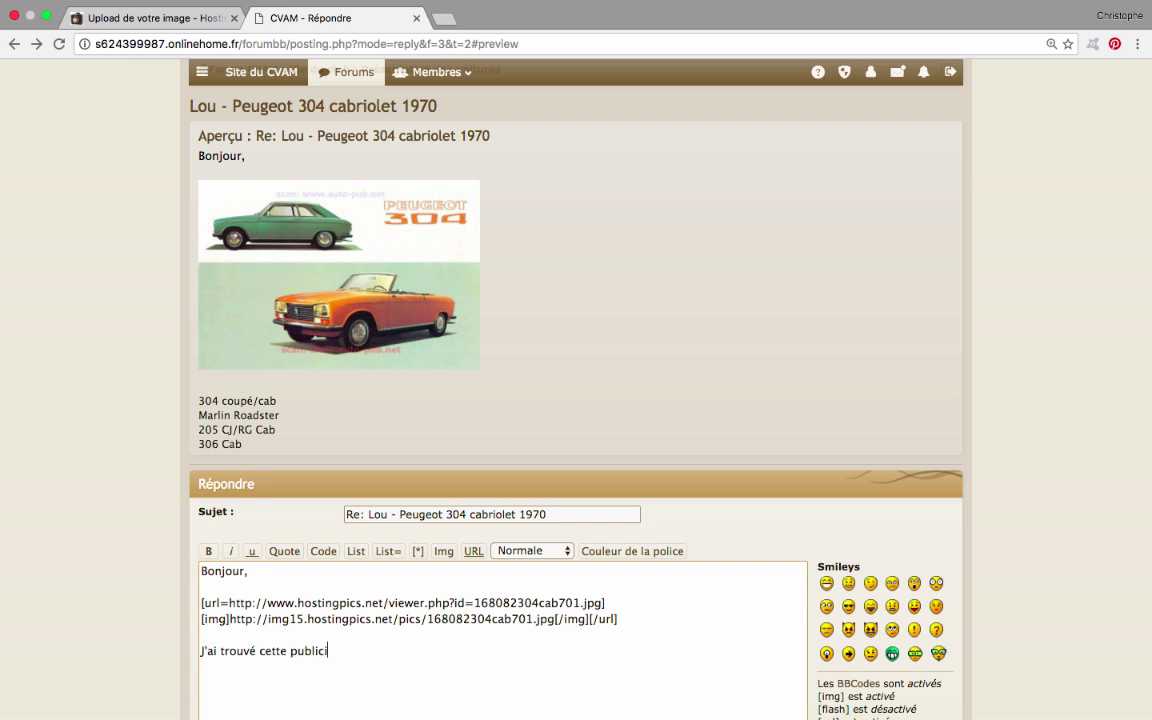
text(té.)
key(Return)
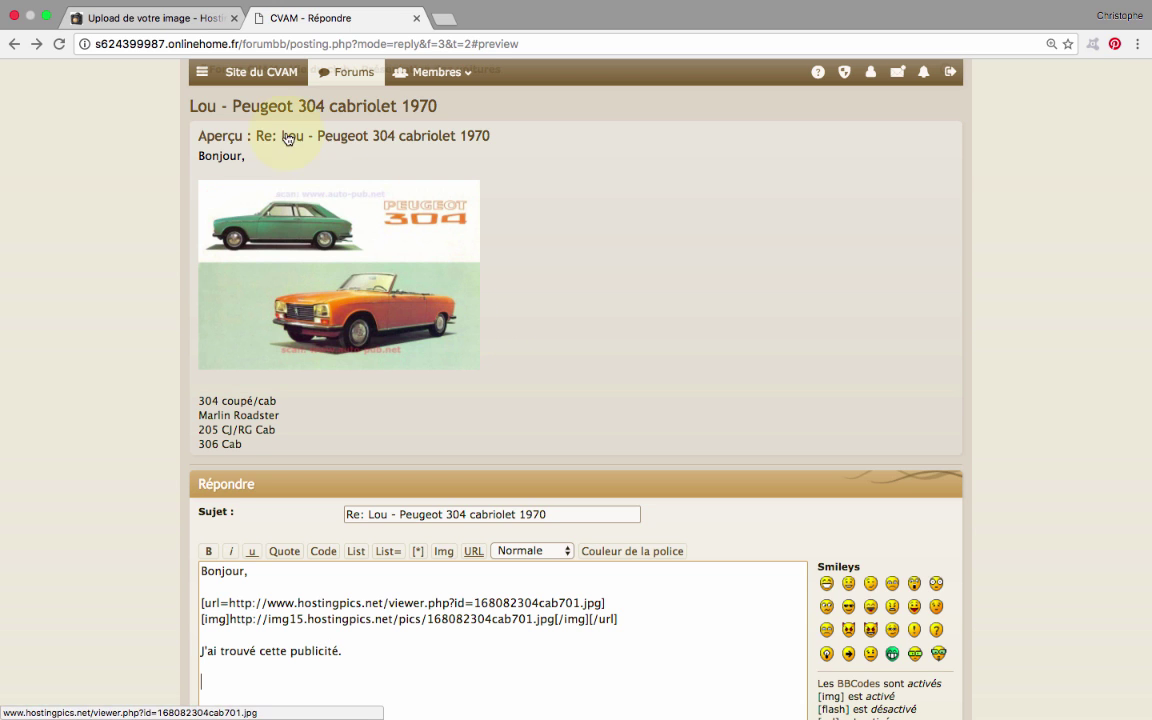
Return to HostingPics and open its empty image upload form
click(160, 18)
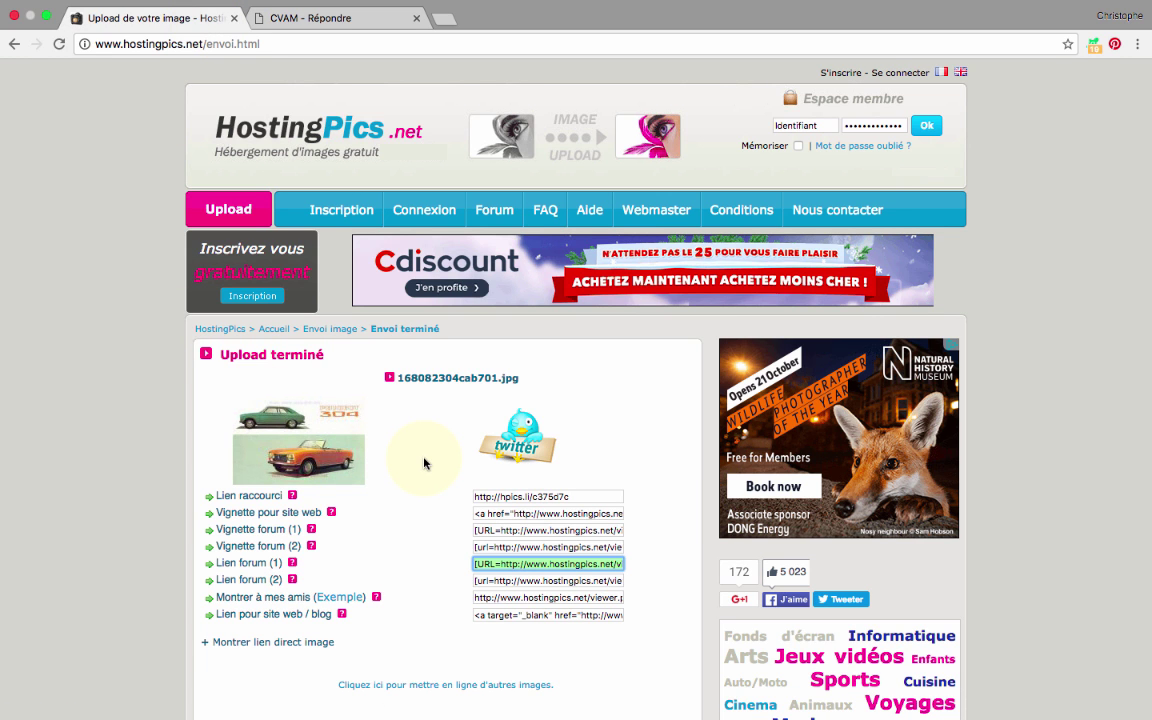
click(330, 329)
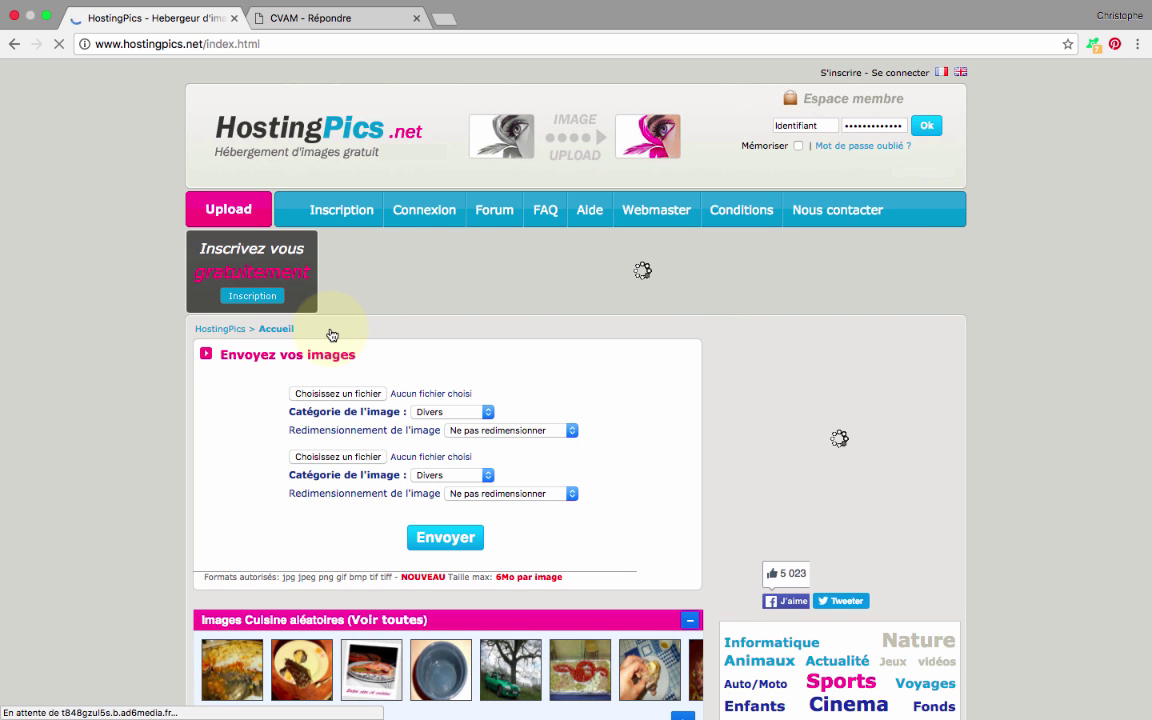
Switch back to the forum reply, submit it and check the page that follows
click(336, 19)
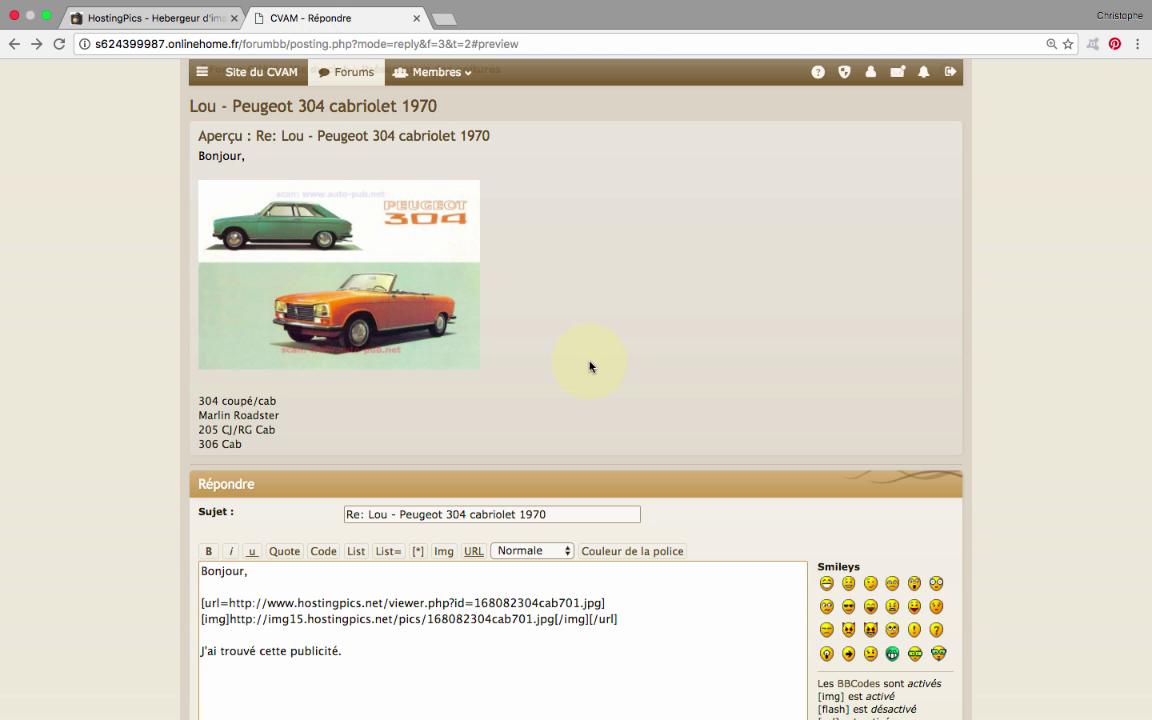
scroll(589, 367, down, 6)
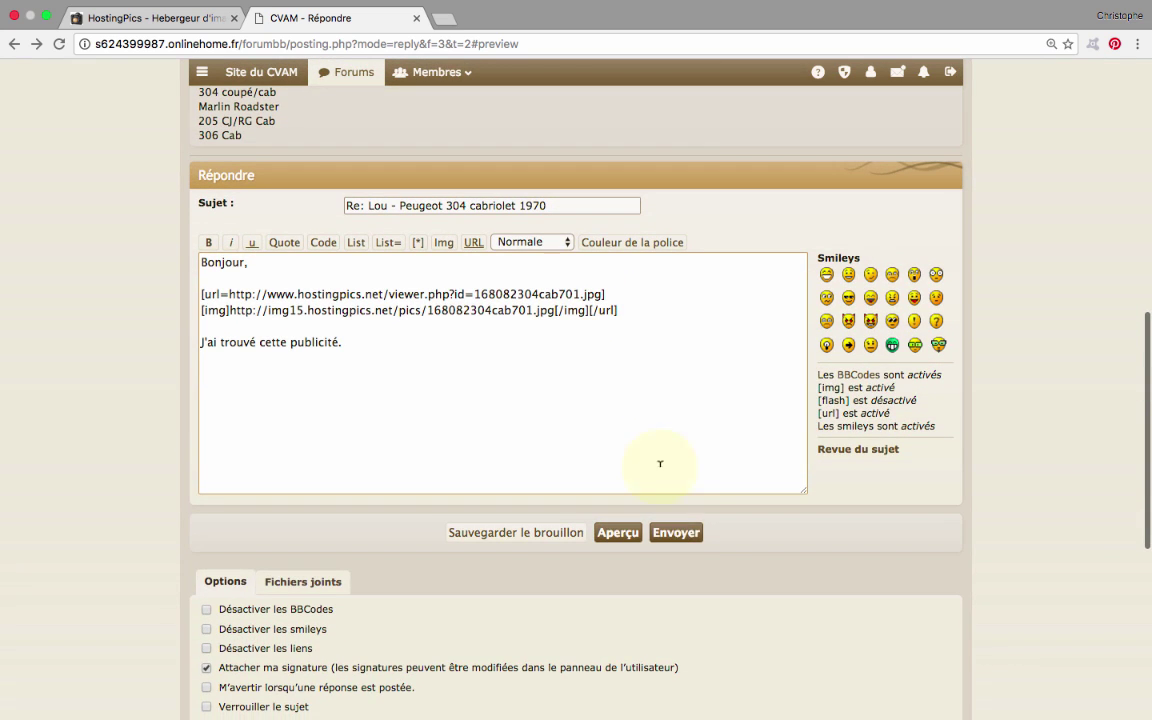
click(675, 533)
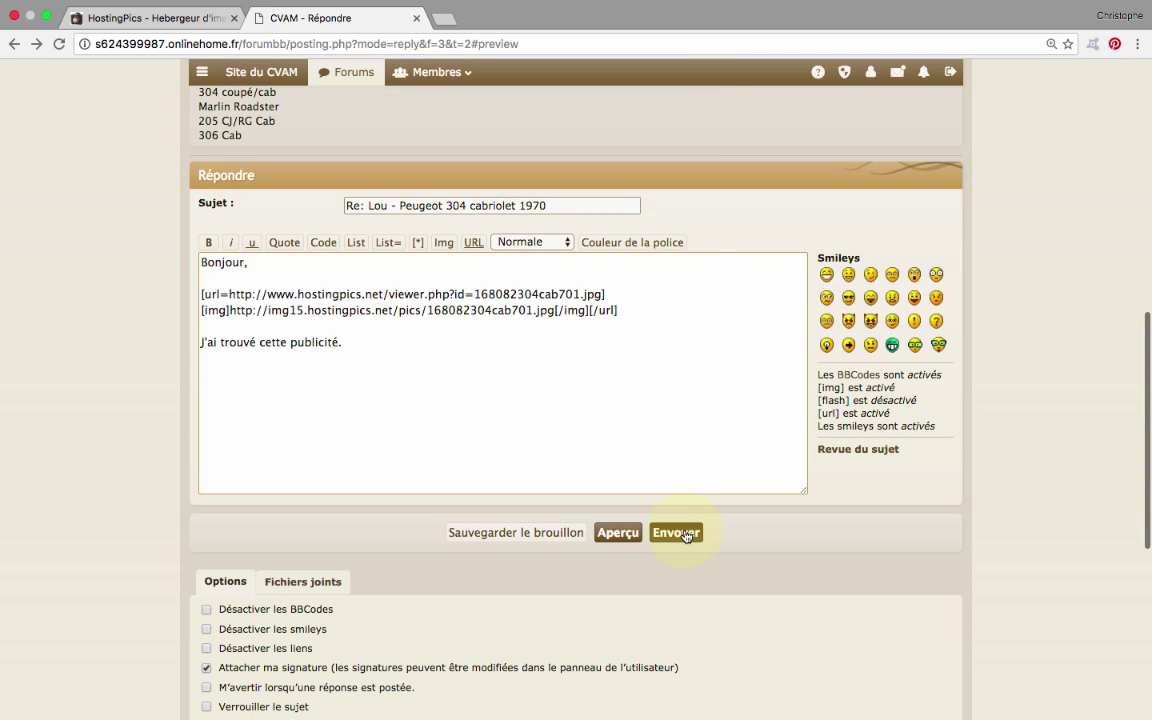
scroll(638, 400, down, 6)
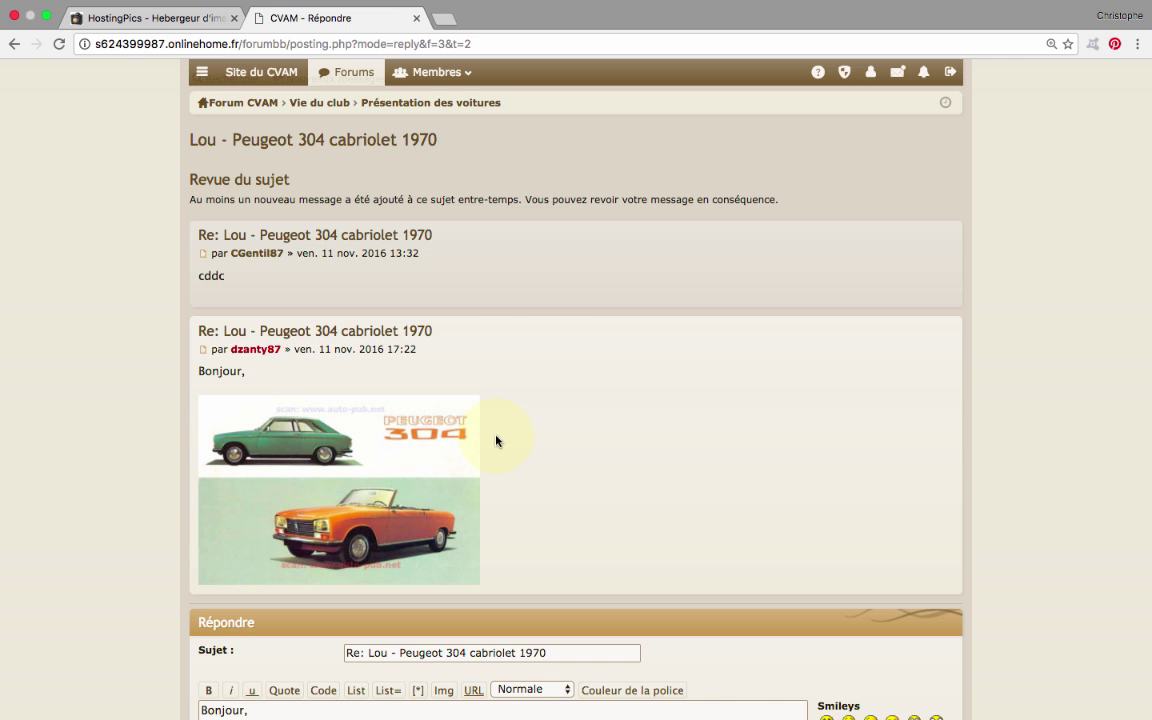
Return to the HostingPics upload form and display the resizing options available for the first image
click(180, 24)
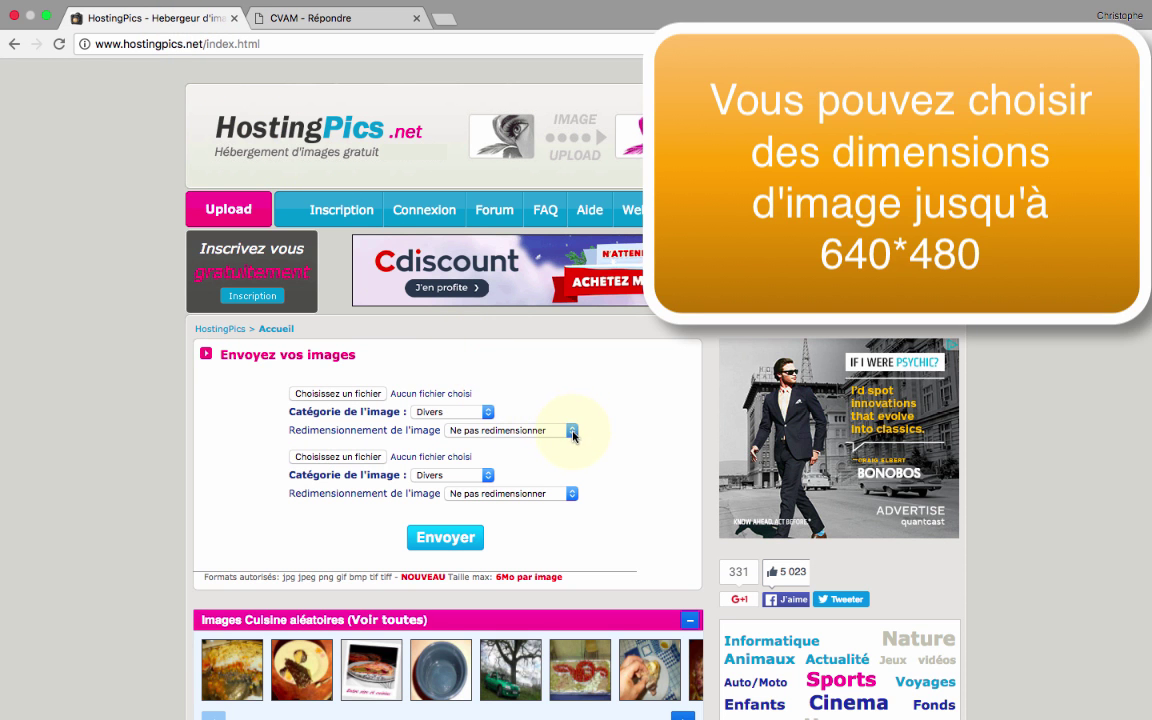
click(573, 431)
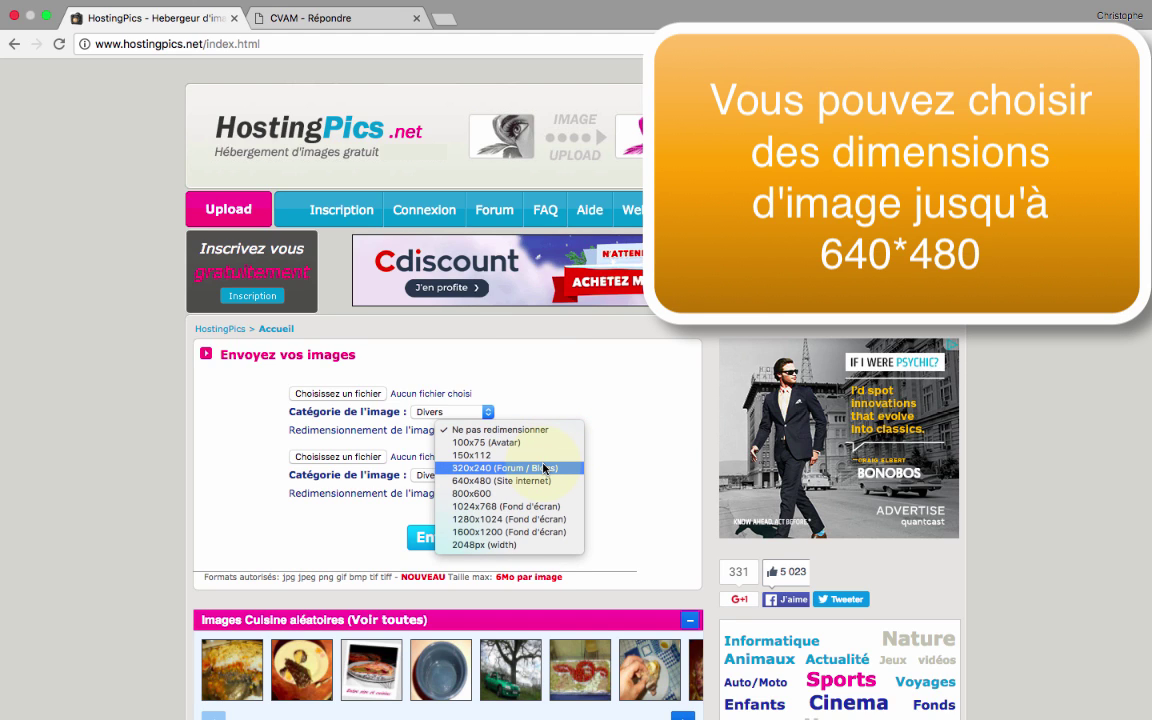